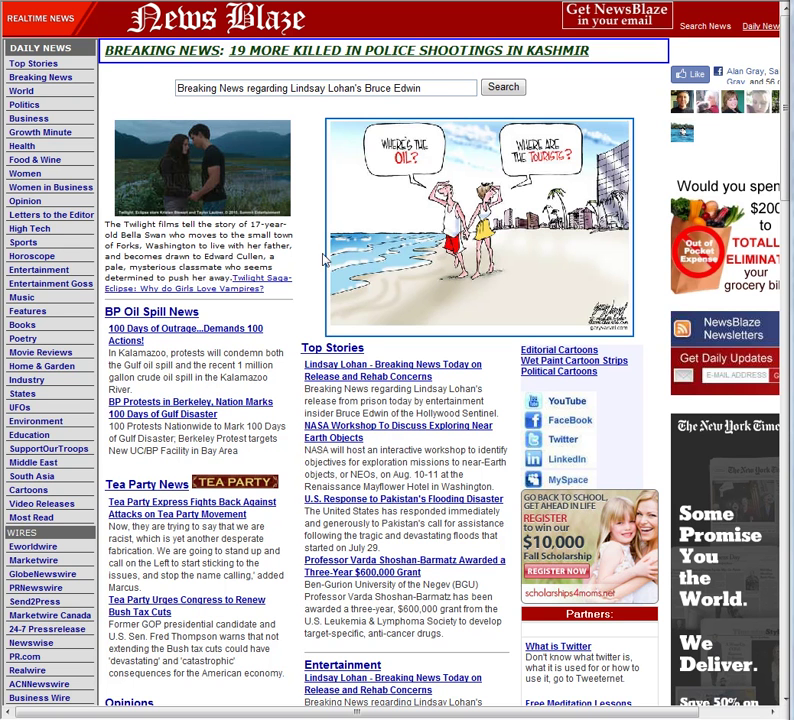
Select the old Lindsay Lohan query in the NewsBlaze search box and delete it.
left_click_drag(456, 87, 100, 83)
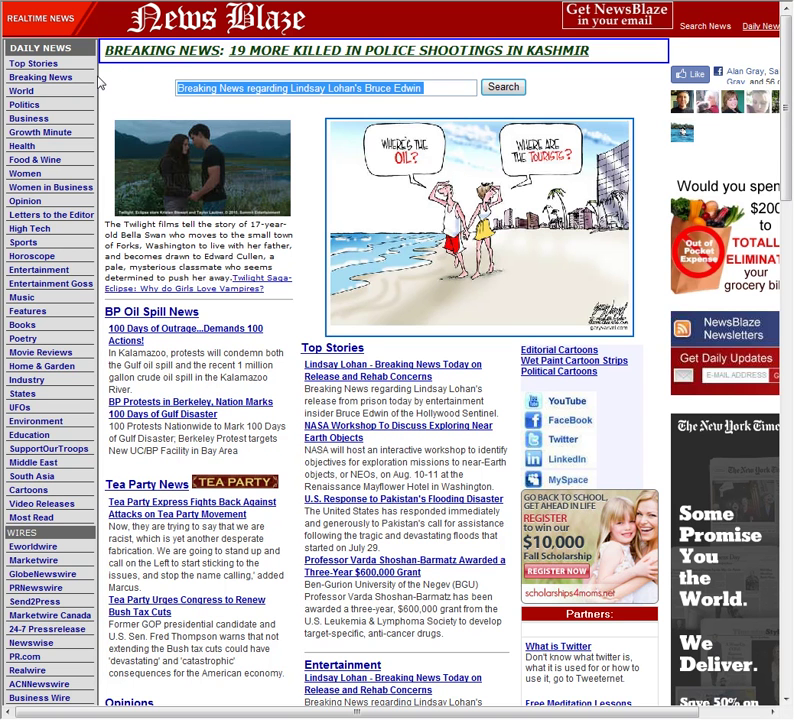
key("BackSpace")
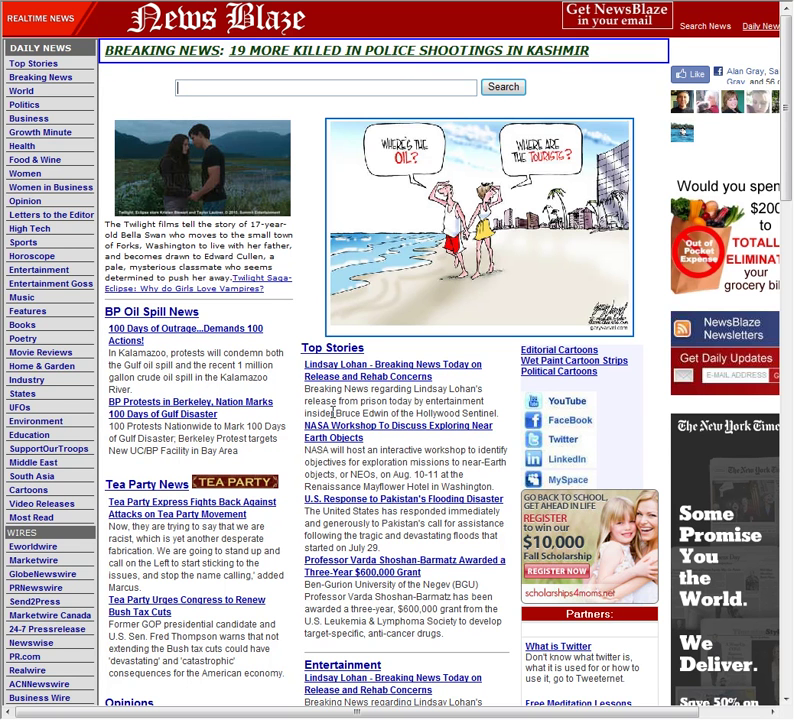
left_click(305, 392)
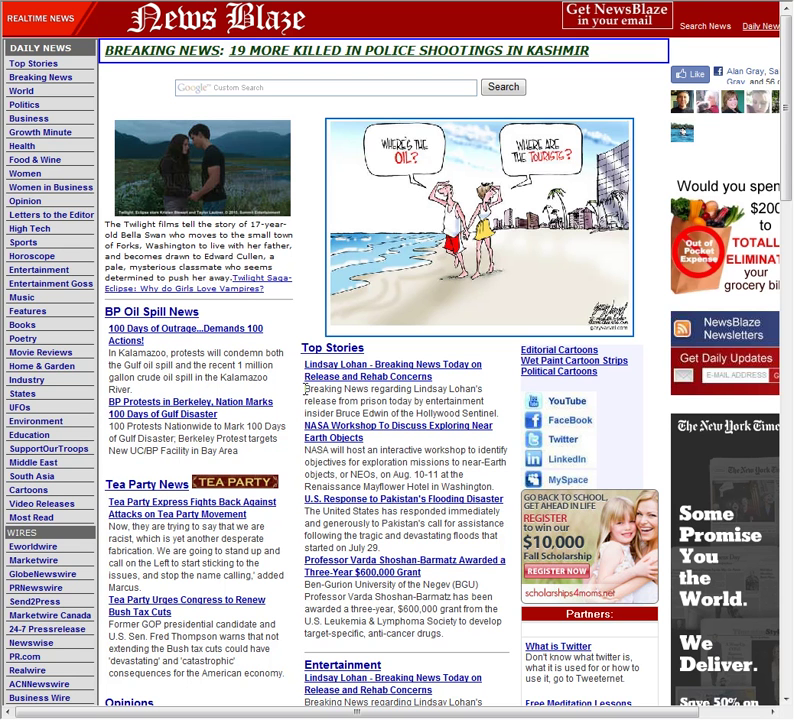
Copy the Top Stories blurb and drag 'Breaking News regarding Lindsay Lohan's release from prison today' into the search box.
left_click_drag(306, 388, 499, 410)
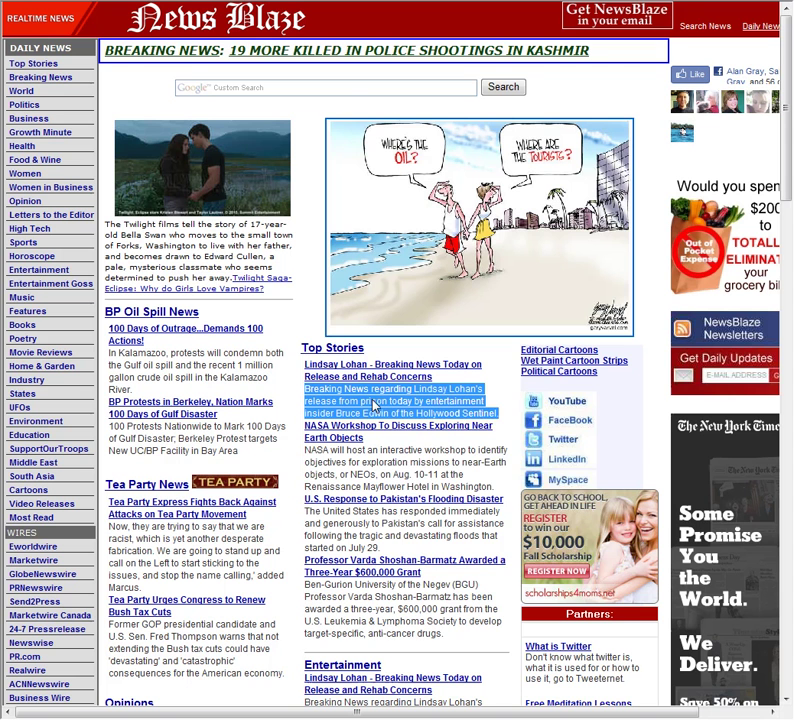
right_click(372, 404)
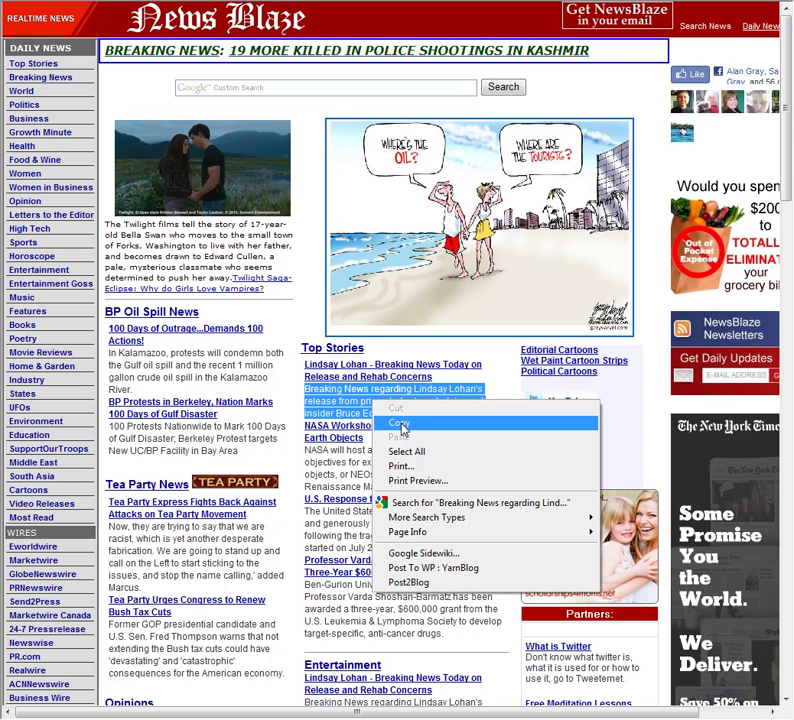
left_click(404, 424)
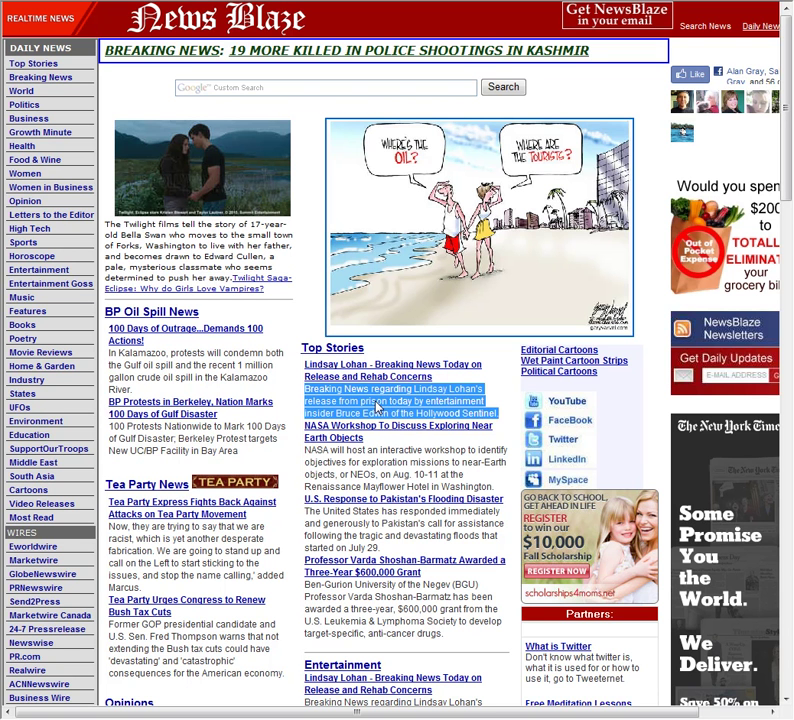
left_click_drag(377, 406, 209, 93)
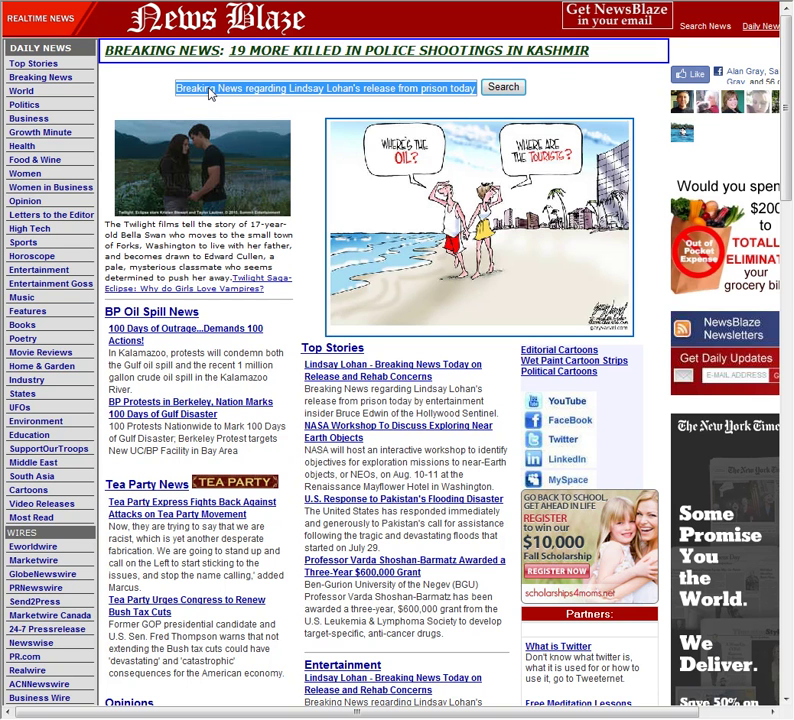
Paste the copied Top Stories sentence into the emptied search box, undo it, then select 'Bruce Edwin'.
key("Delete")
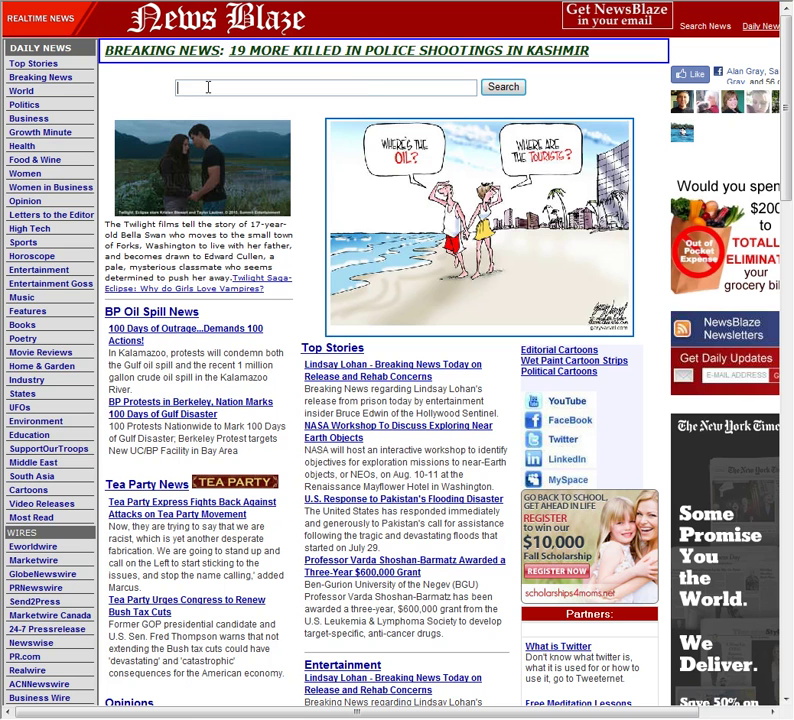
key("ctrl+v")
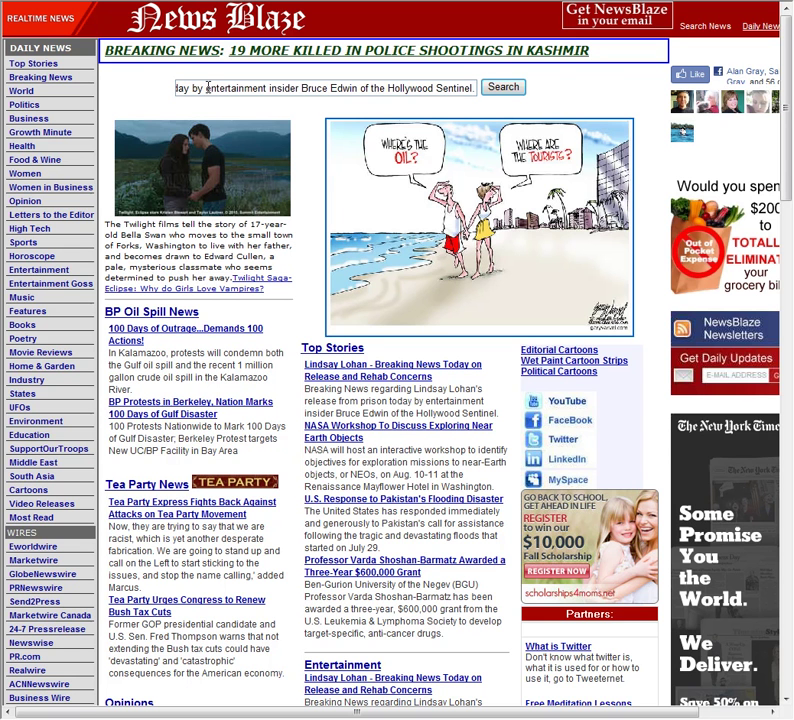
key("ctrl+z")
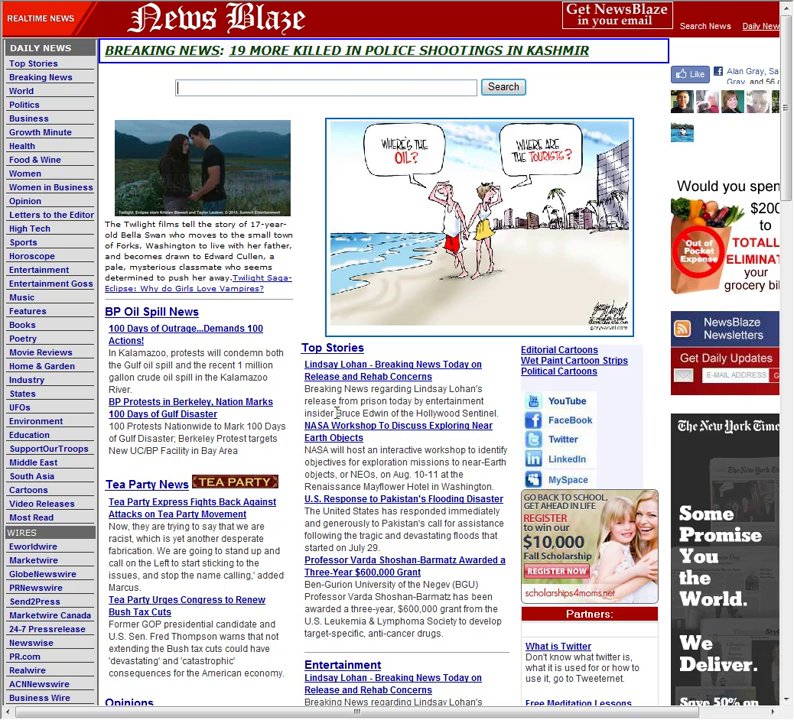
left_click_drag(336, 413, 378, 414)
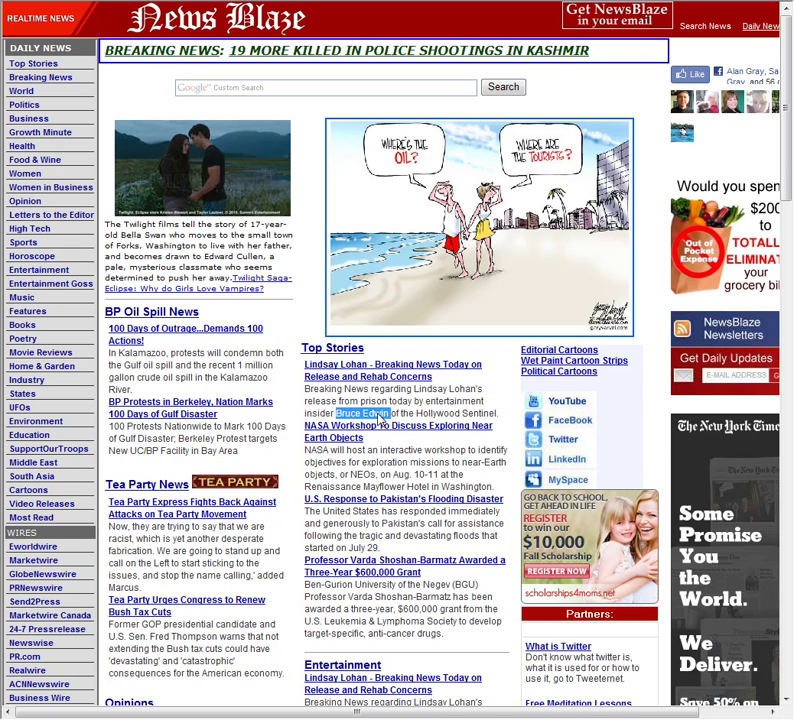
Make the search box read 'Breaking News regarding Lindsay Lohan's Bruce Edwin Bruce Edwin' by dragging, typing and pasting.
left_click(314, 398)
left_click_drag(305, 389, 243, 92)
left_click(385, 88)
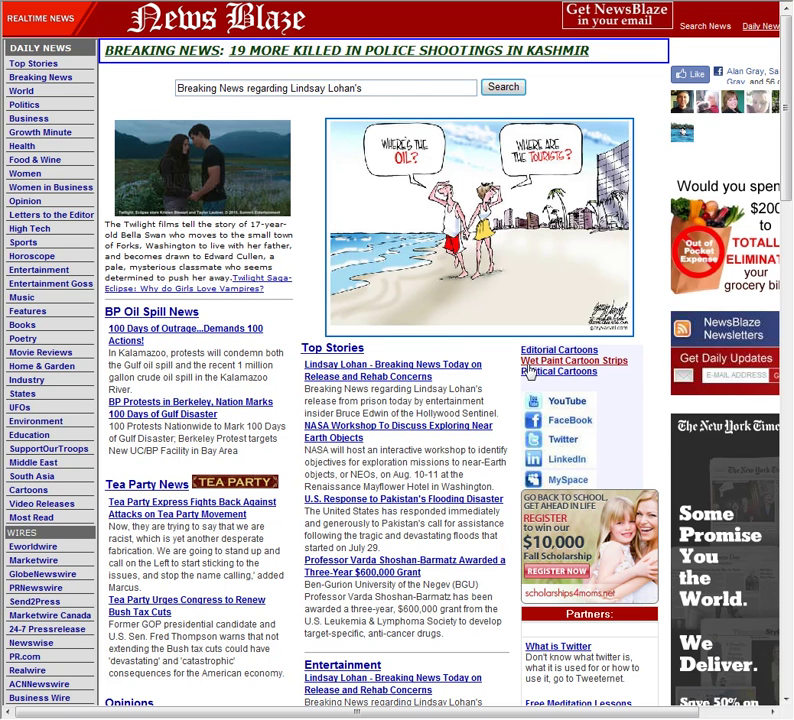
type("Bruce Edwin")
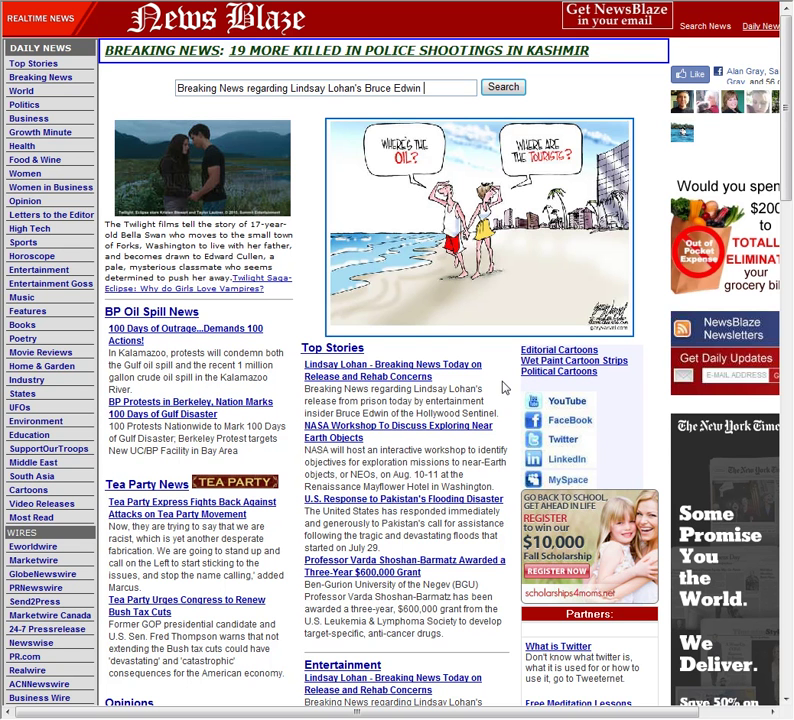
right_click(430, 88)
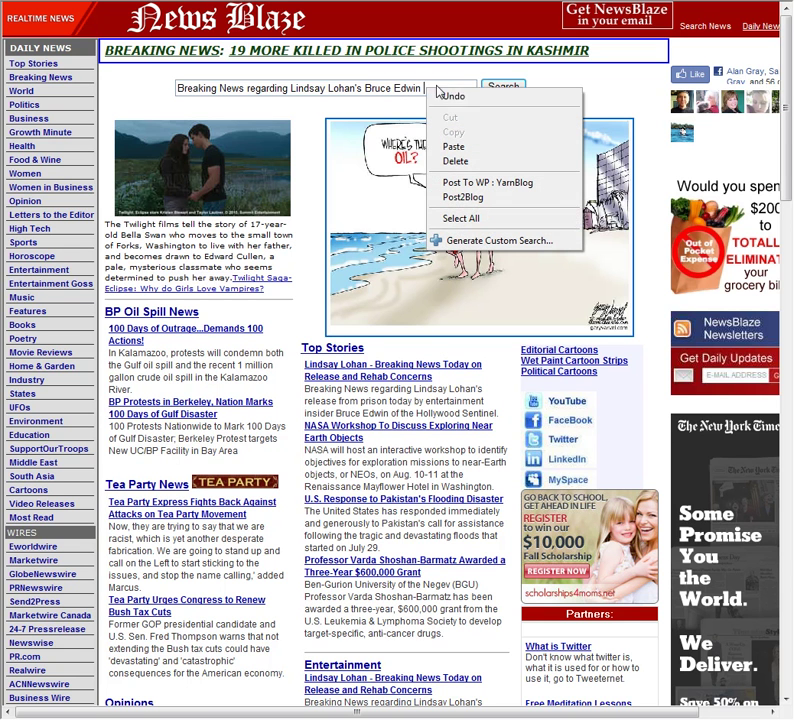
left_click(455, 147)
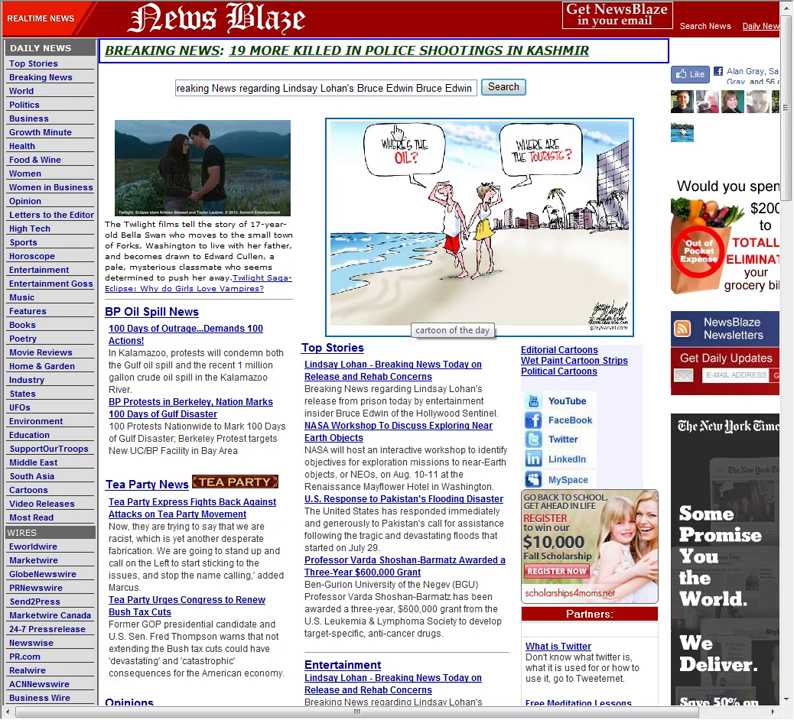
Empty the search box and select the Lindsay Lohan blurb through 'prison today' in Top Stories.
triple_click(207, 88)
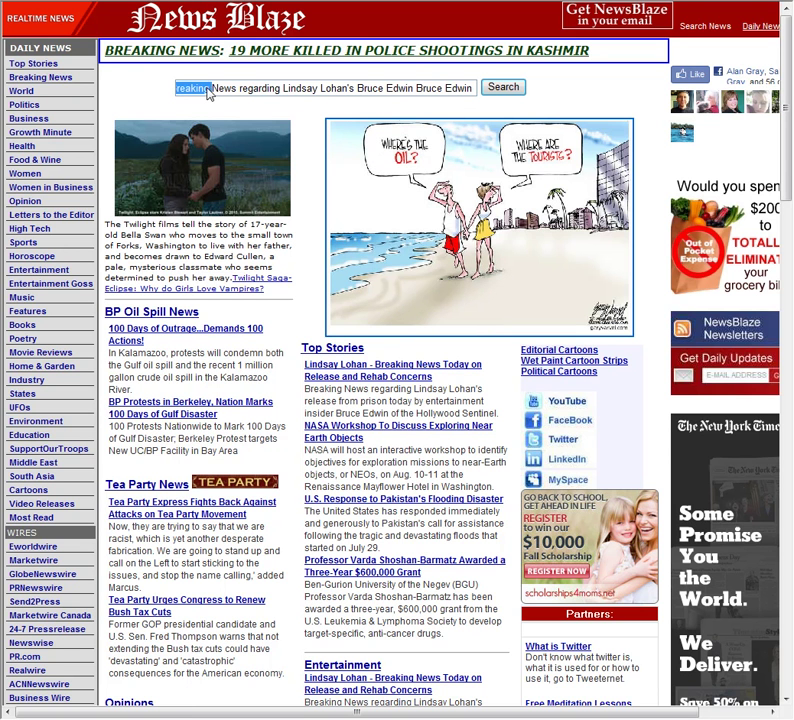
key("BackSpace")
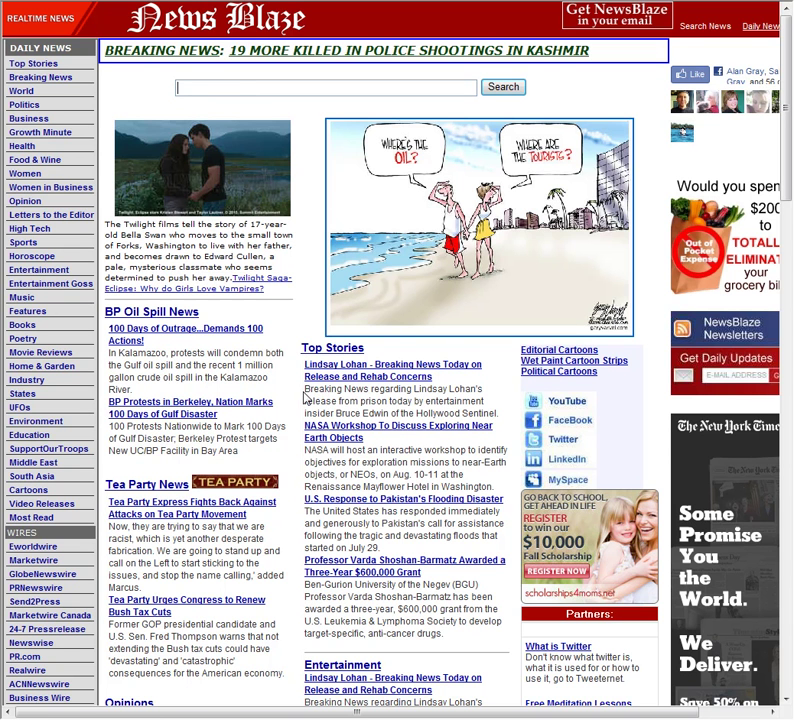
left_click_drag(306, 390, 377, 402)
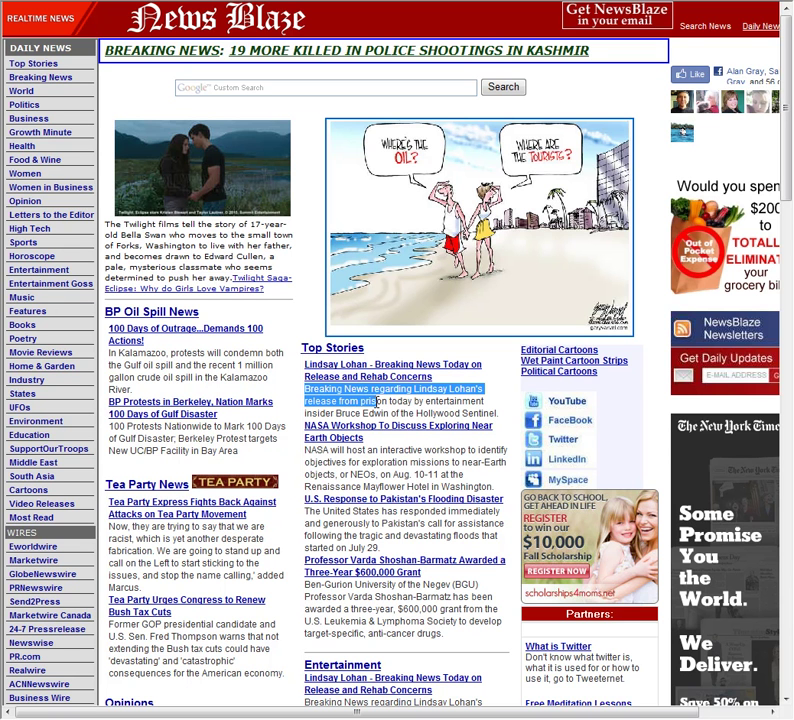
left_click_drag(372, 406, 387, 401)
left_click_drag(384, 401, 302, 397)
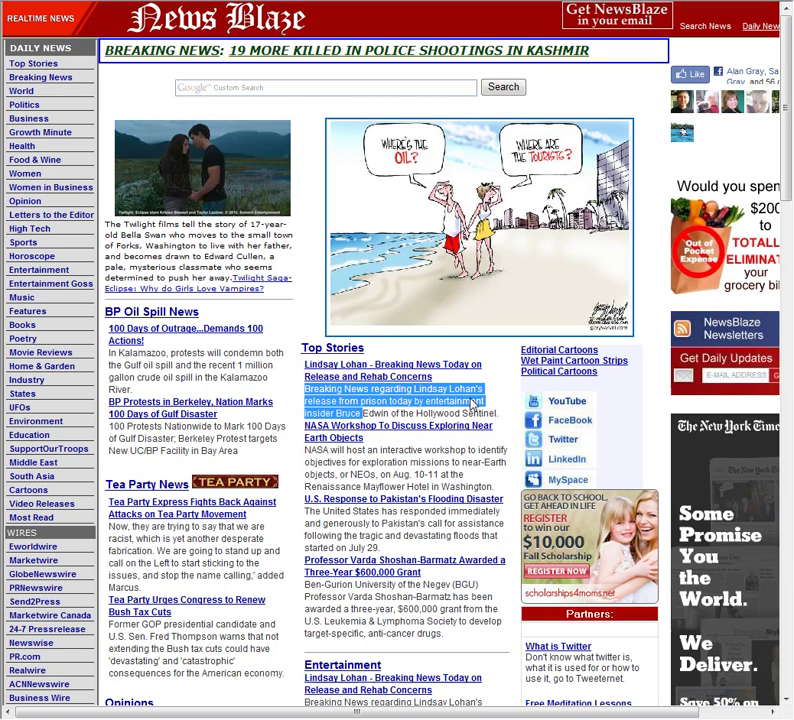
left_click(432, 10)
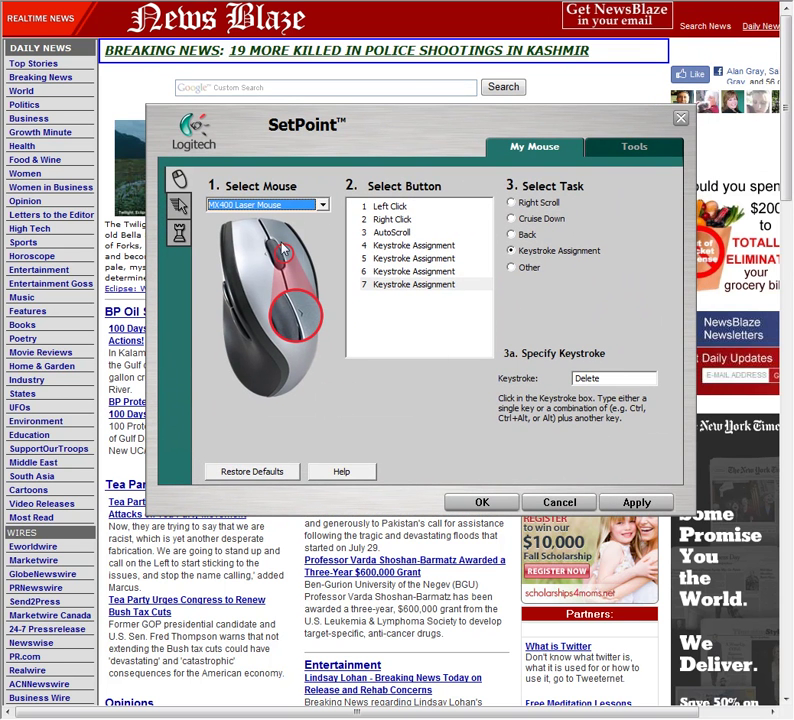
Review buttons 1–7 in SetPoint: button 5 copy, 4 paste, 6 Enter, 7 Delete, then close it.
left_click(383, 208)
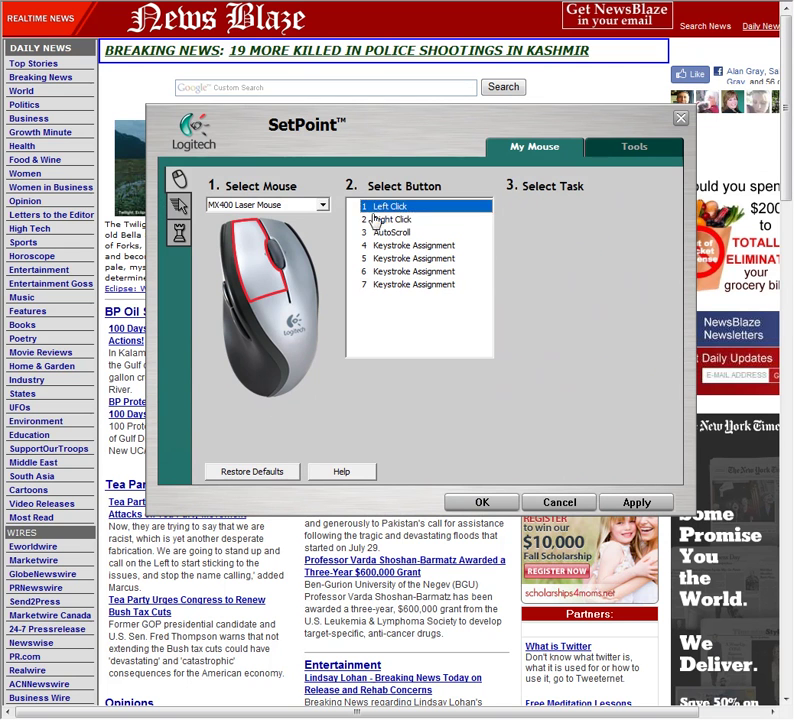
left_click(398, 222)
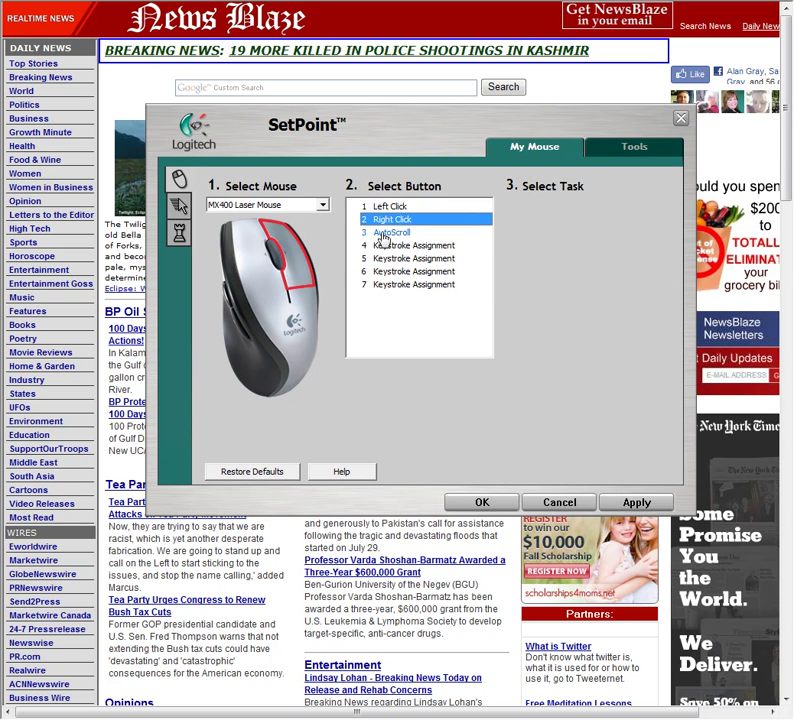
left_click(385, 232)
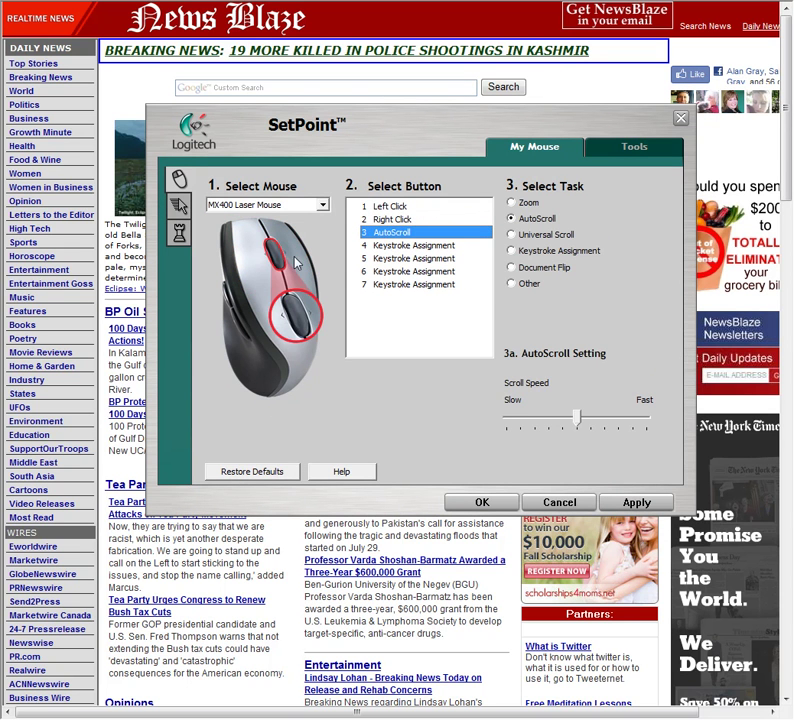
left_click(387, 260)
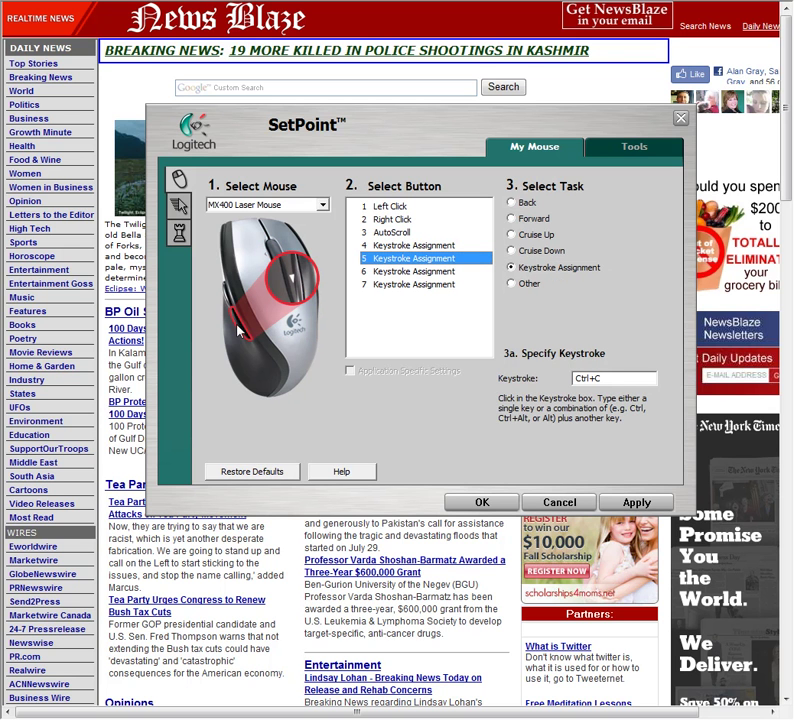
left_click(384, 248)
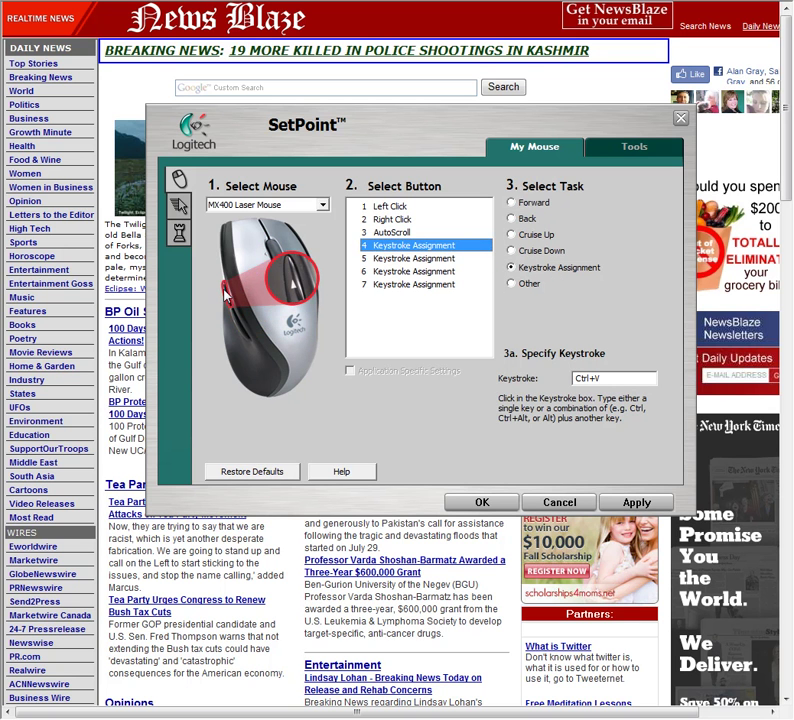
left_click(413, 272)
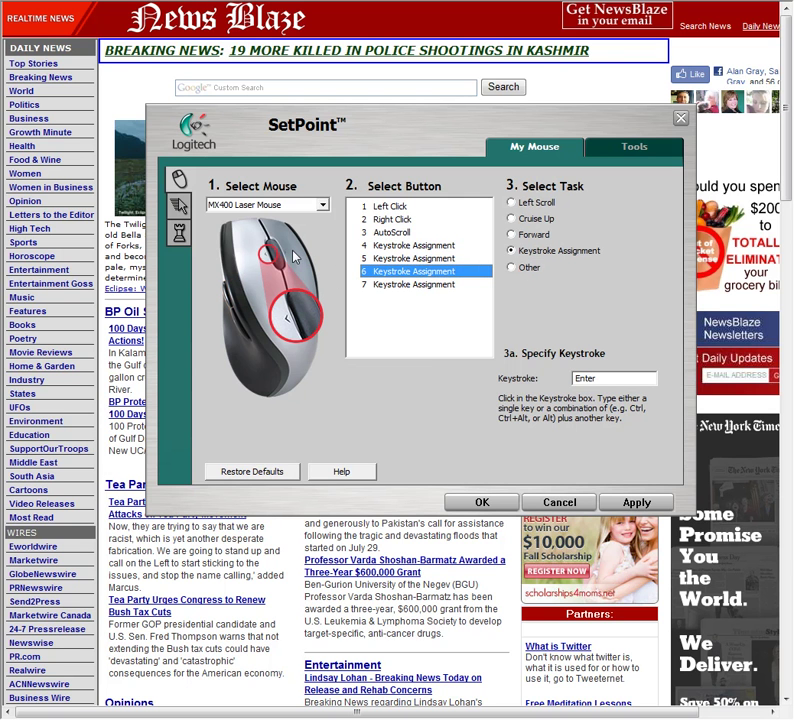
left_click(409, 285)
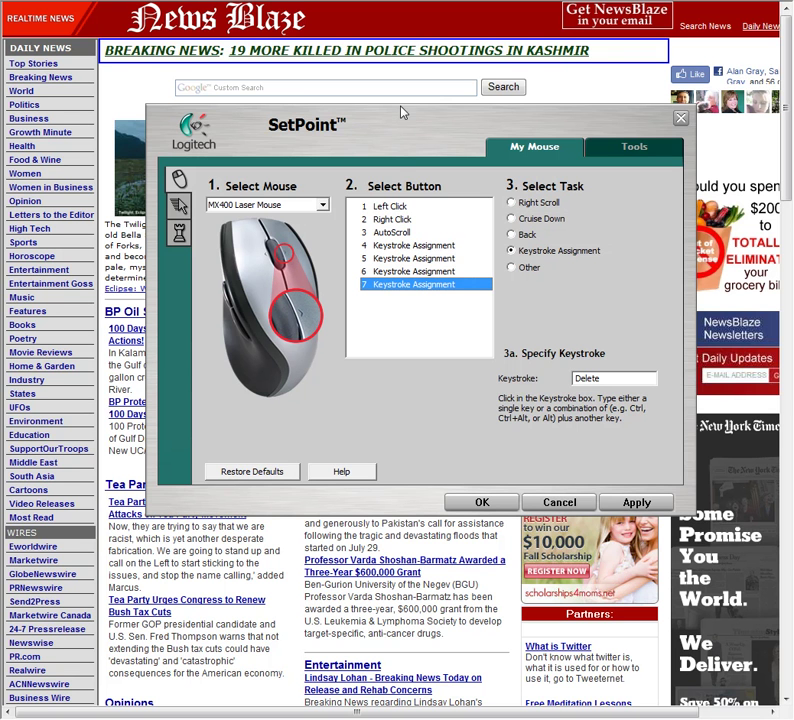
left_click_drag(397, 128, 790, 5)
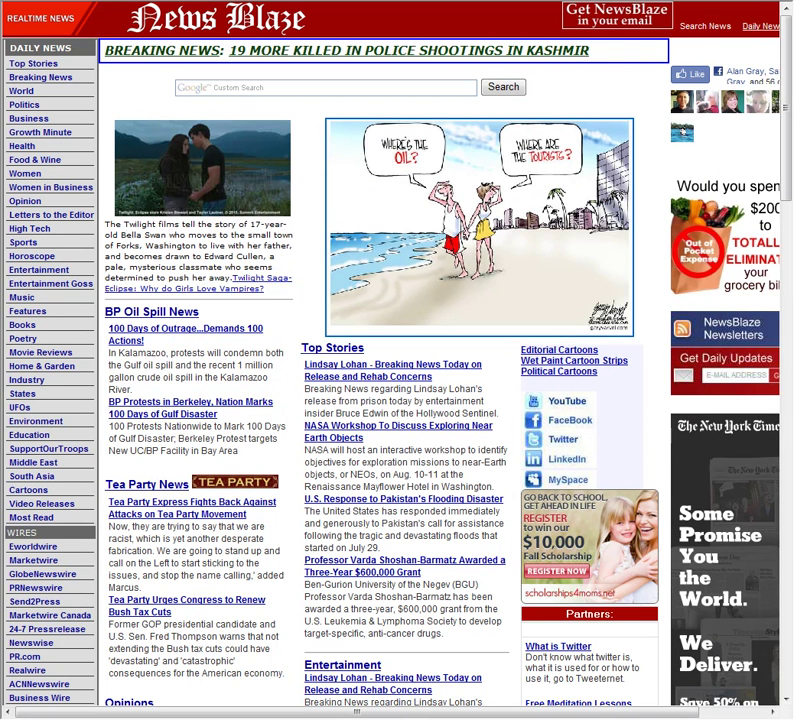